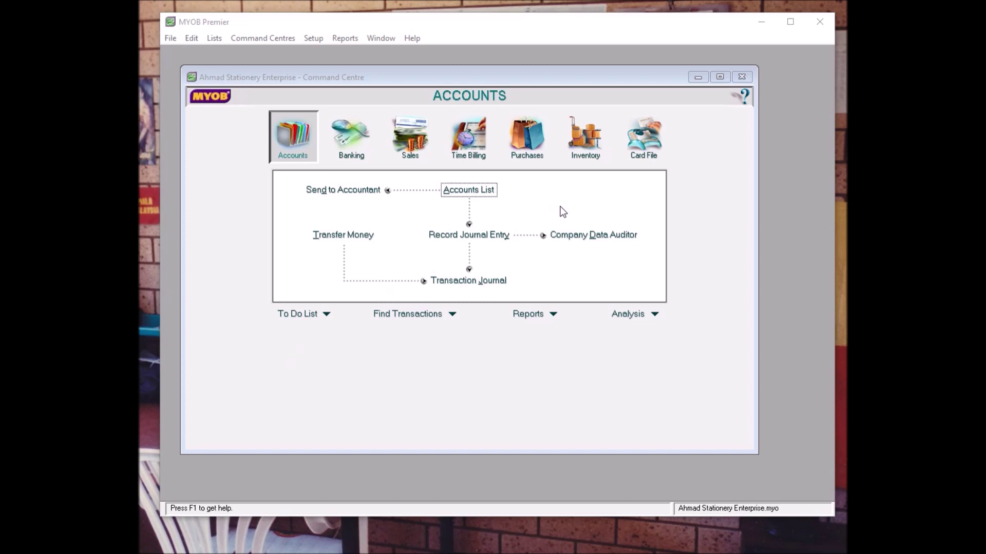
Open the Accounts List Detail report settings from the Accounts reports index.
click(479, 191)
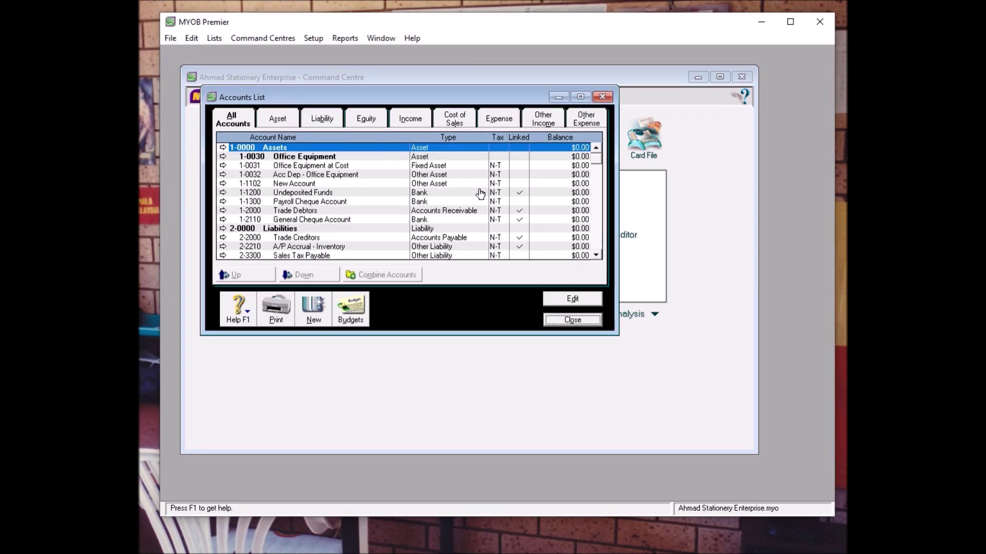
click(602, 97)
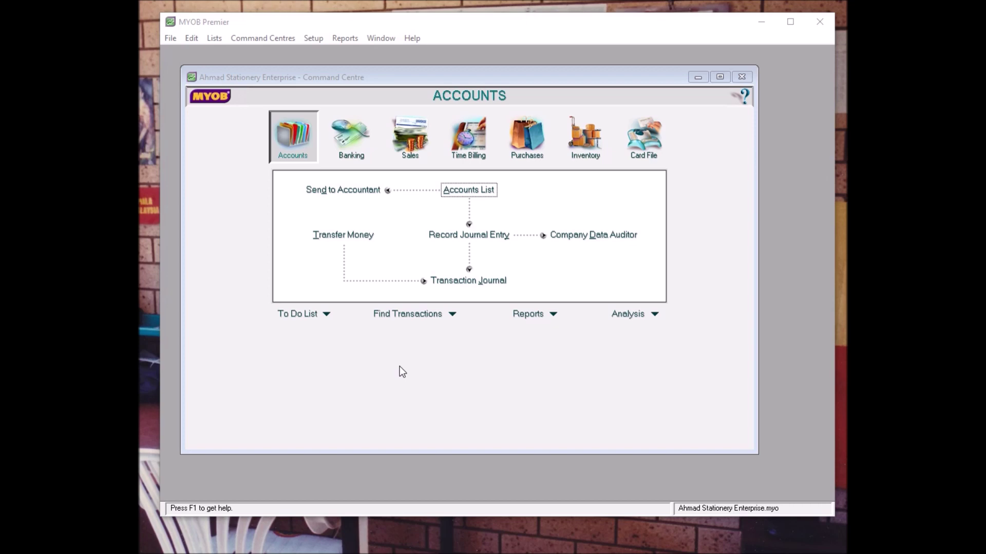
click(554, 316)
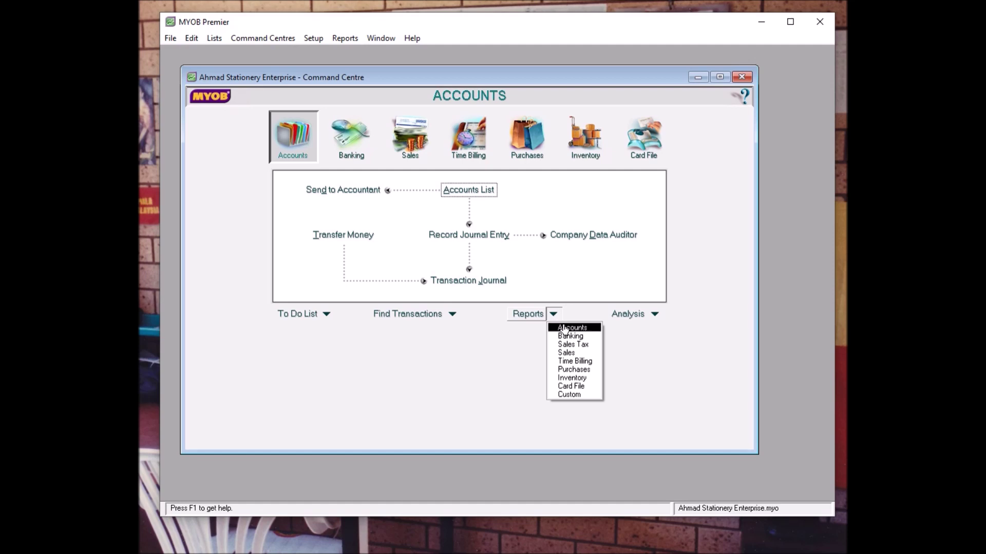
click(565, 329)
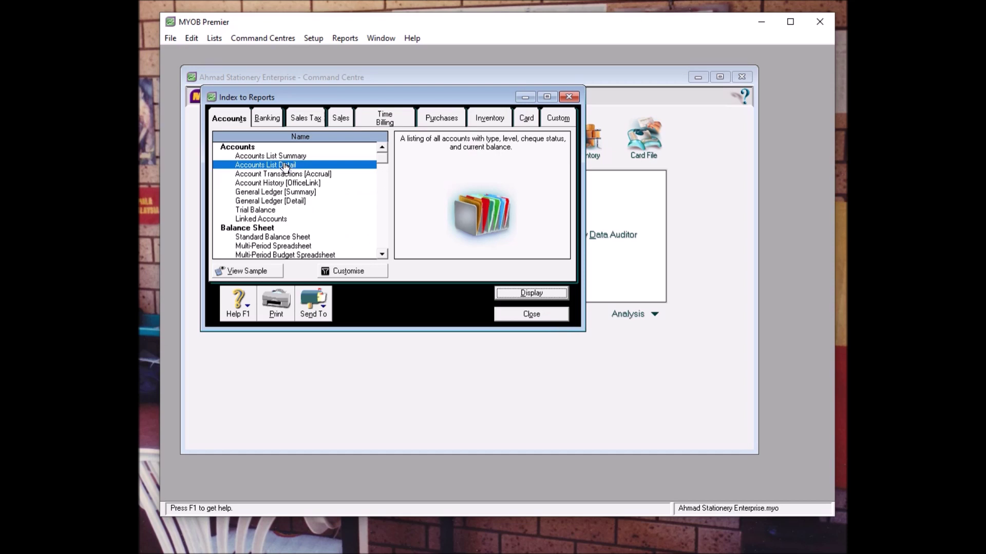
double_click(285, 167)
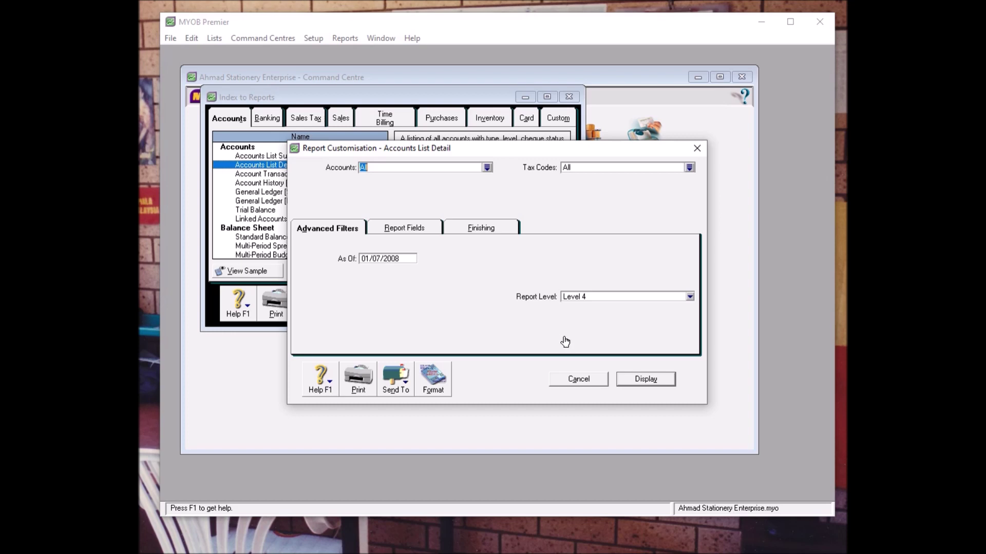
click(629, 377)
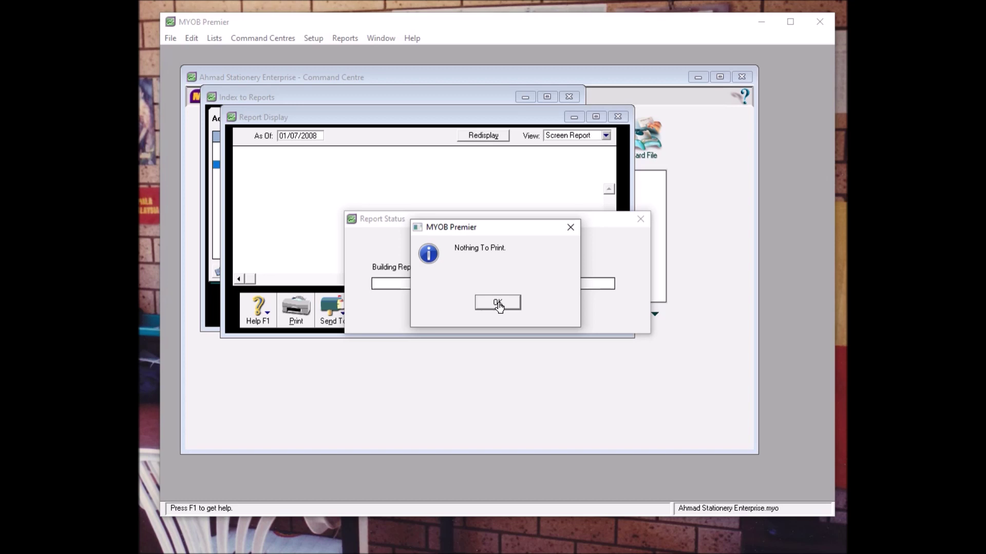
click(497, 303)
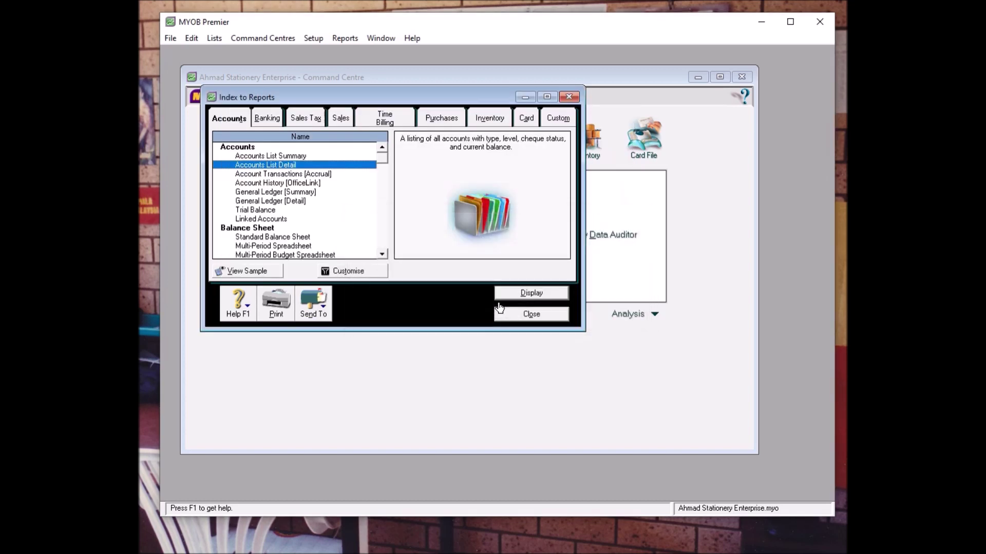
double_click(301, 165)
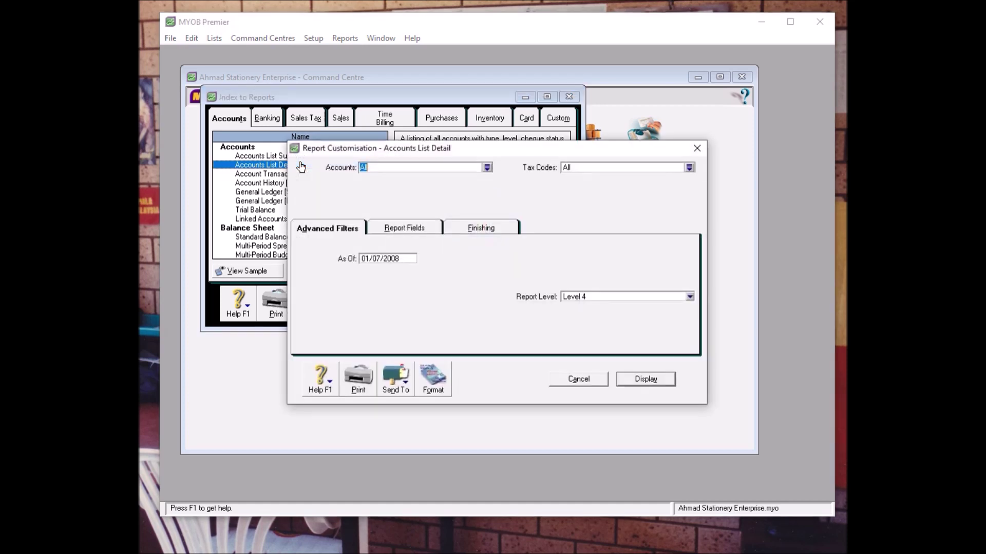
Tick Include RM0.00 Balances on the Finishing tab and display the Accounts List Detail report.
click(470, 230)
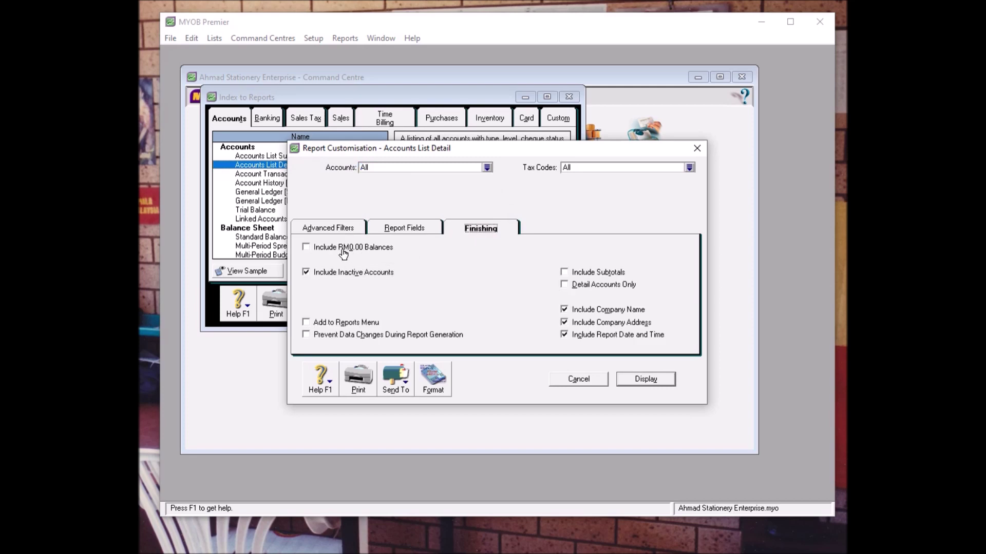
click(306, 249)
click(306, 249)
click(646, 380)
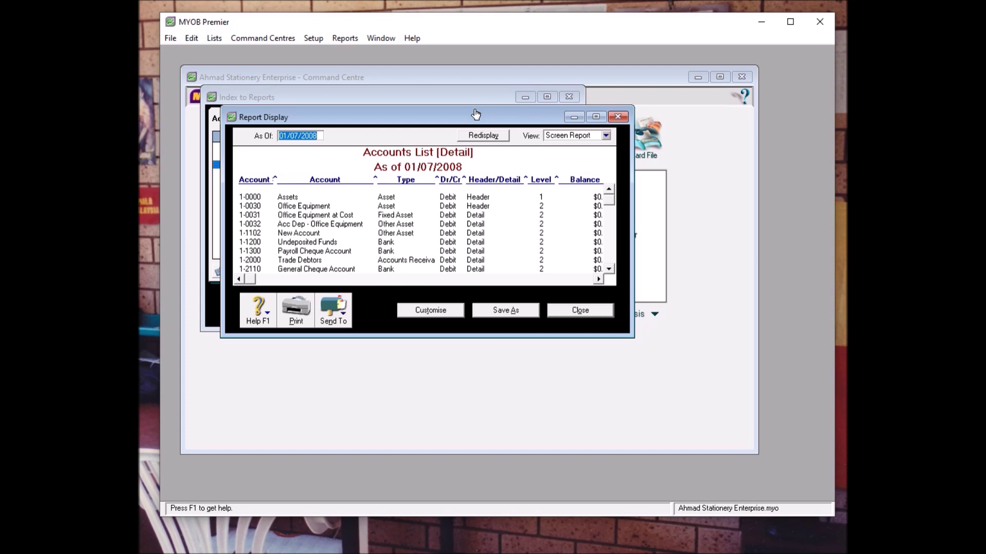
Rearrange and enlarge the report and main windows to show more rows and Tax Code.
mouse_move(475, 115)
mouse_down()
mouse_move(404, 48)
mouse_move(416, 56)
mouse_up()
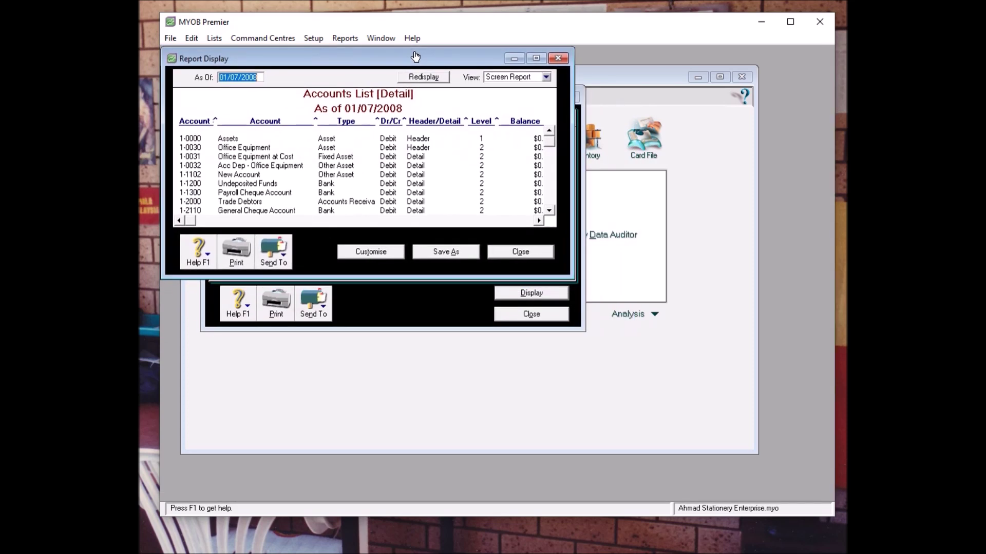
click(579, 280)
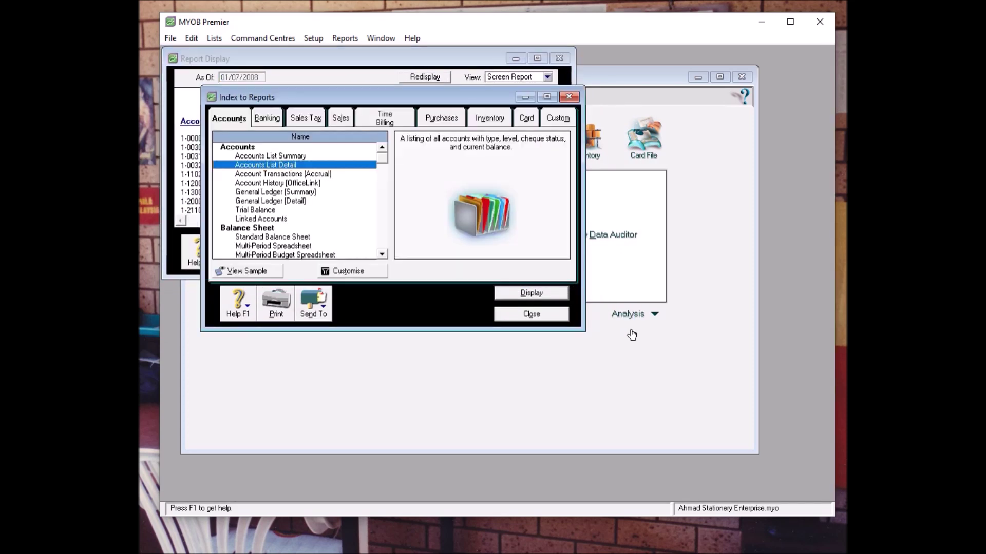
drag(440, 98, 408, 282)
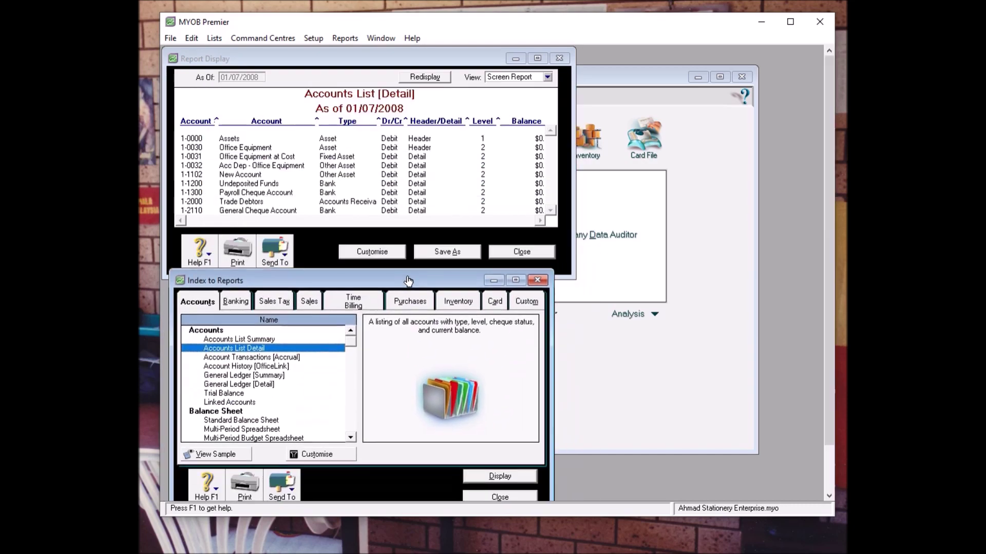
drag(567, 280, 823, 503)
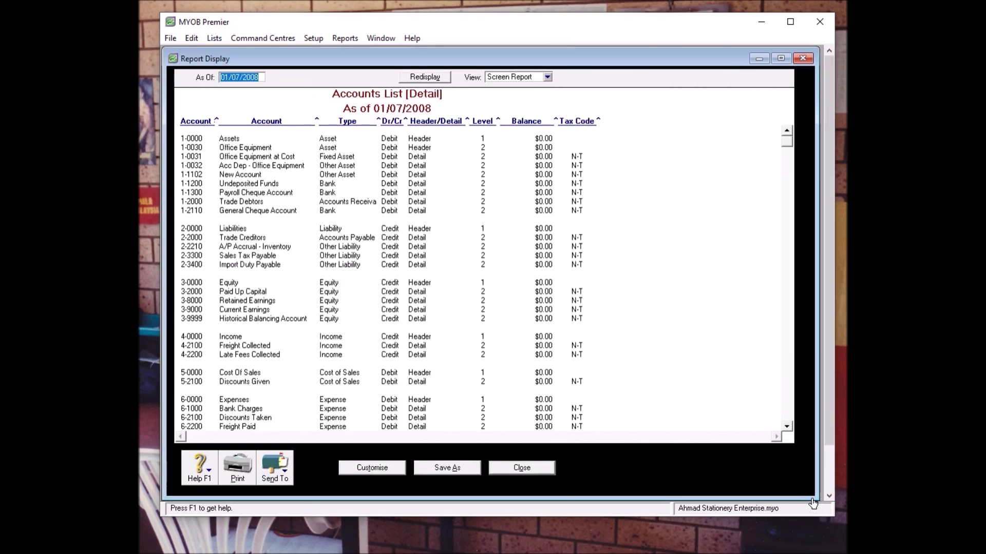
drag(832, 518, 840, 546)
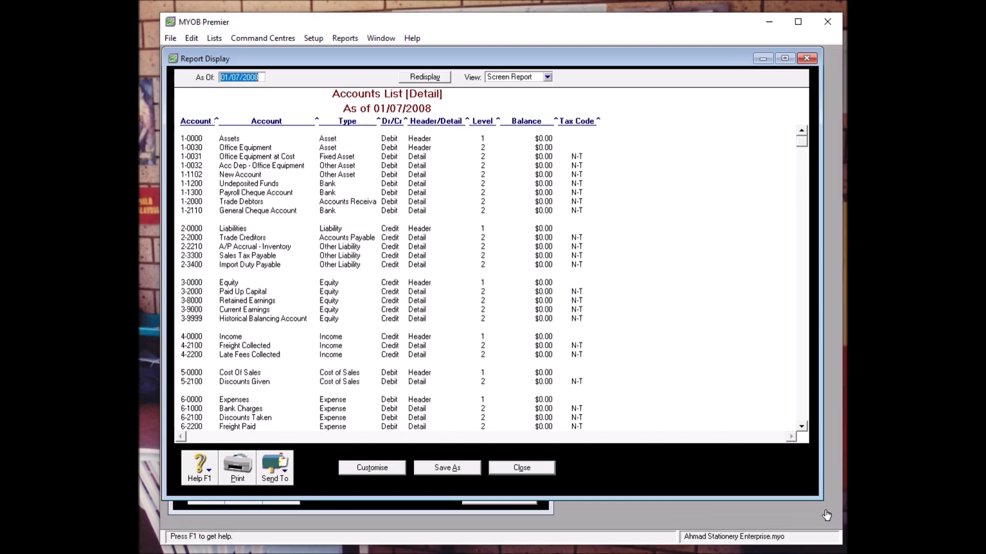
drag(817, 496, 834, 531)
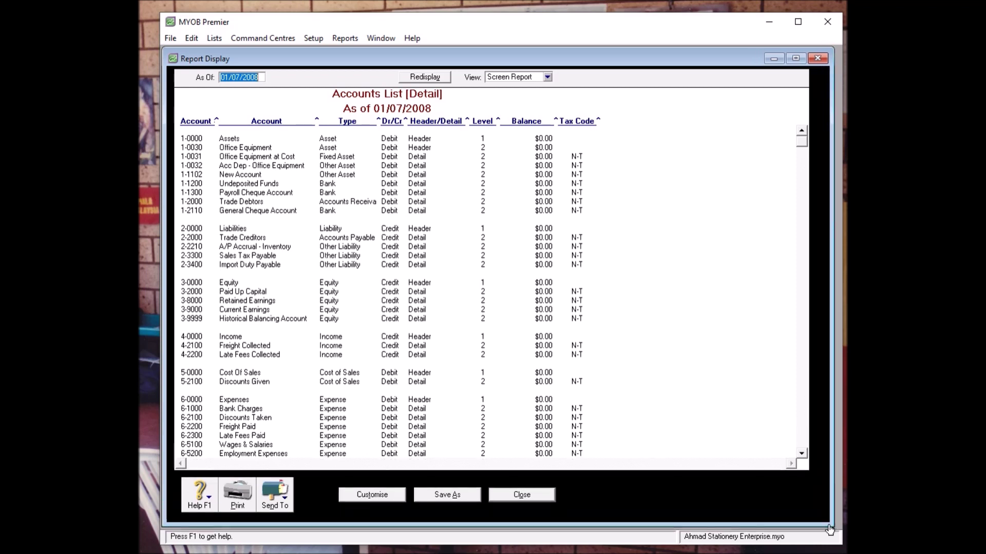
scroll(521, 304, down, 1)
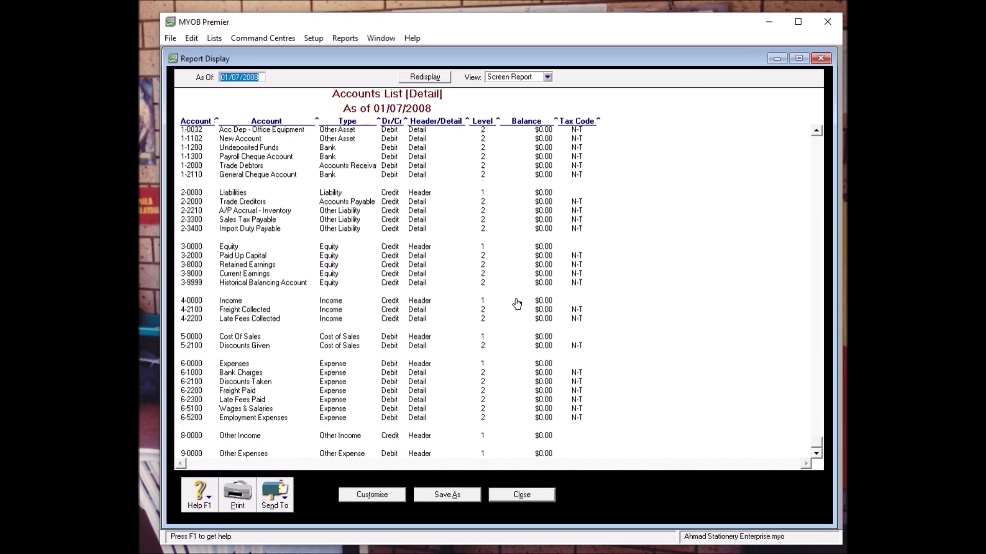
scroll(516, 303, up, 1)
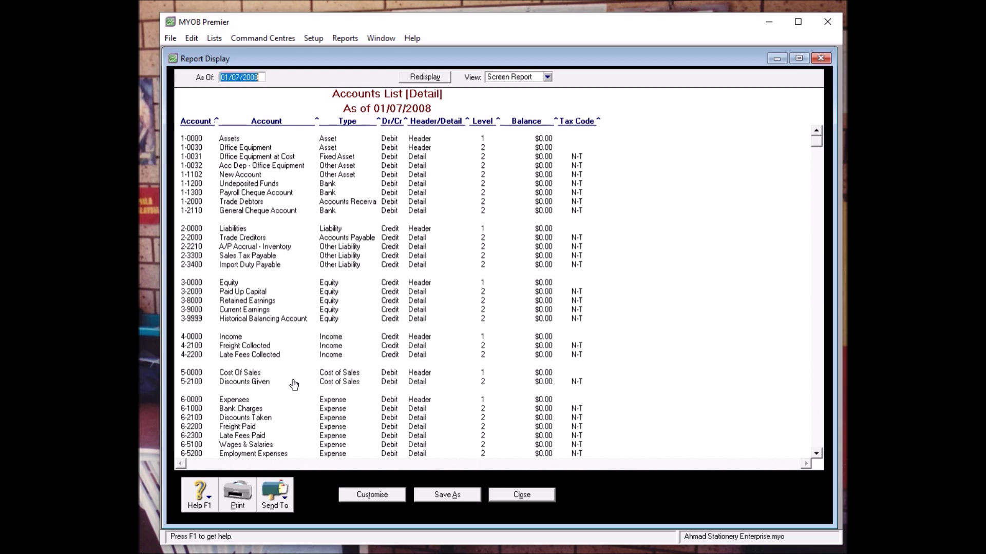
click(277, 498)
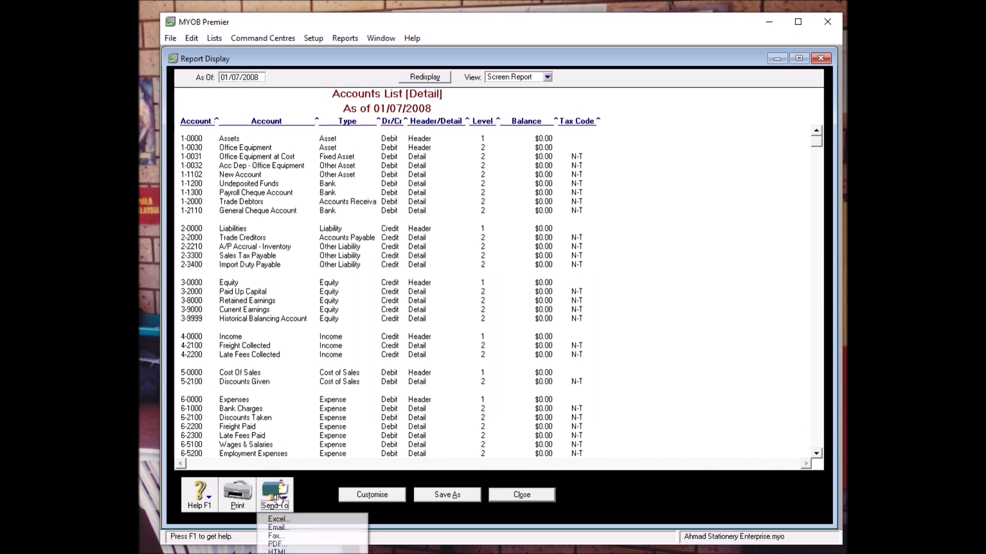
Save the report as Accounts List Detail.pdf on USB Drive (E:).
click(273, 545)
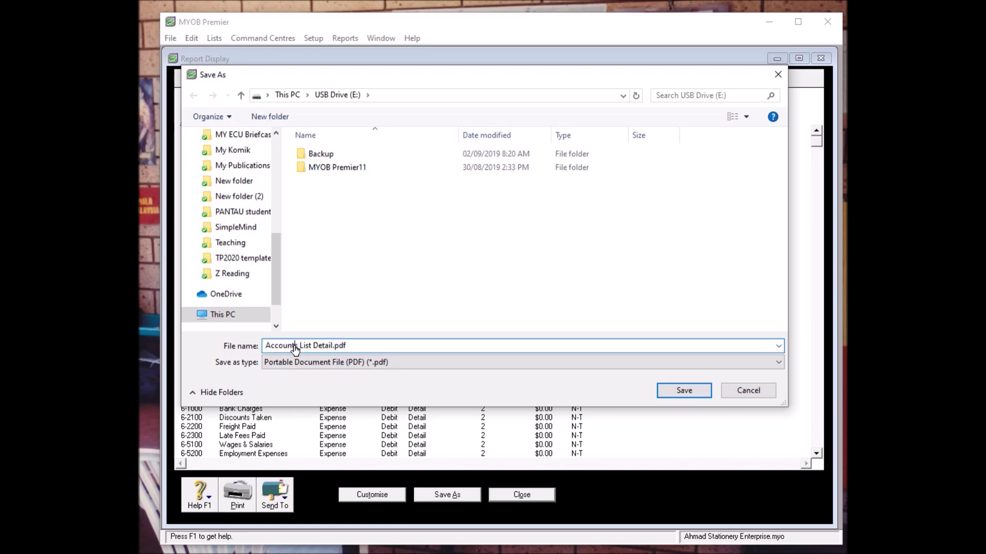
double_click(295, 345)
click(340, 347)
click(672, 391)
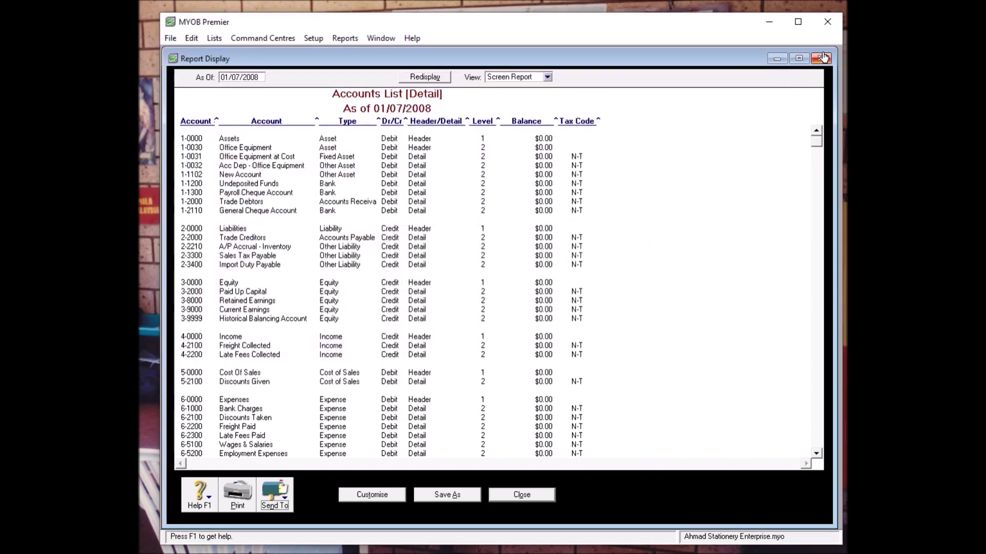
click(546, 494)
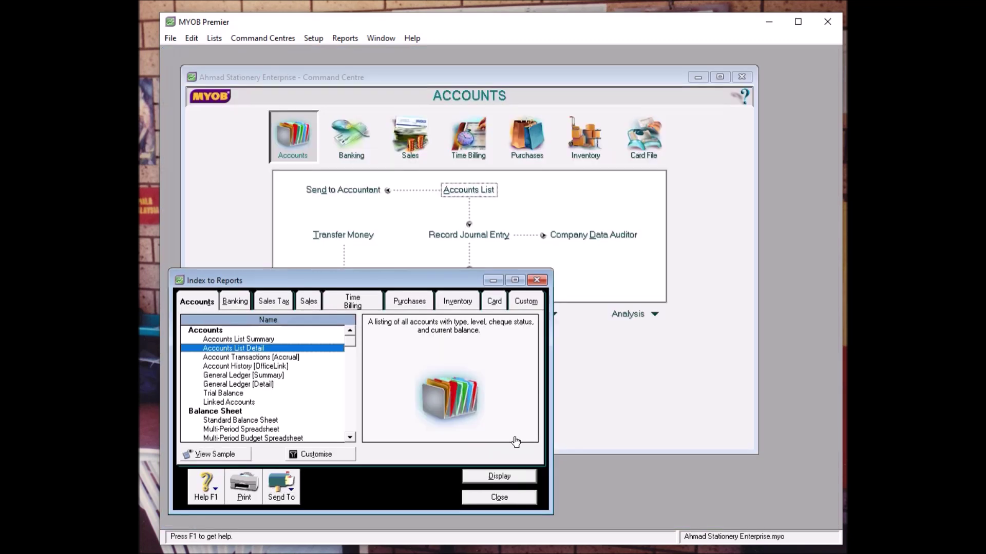
Close Index to Reports and bring File Explorer on This PC into view.
click(503, 498)
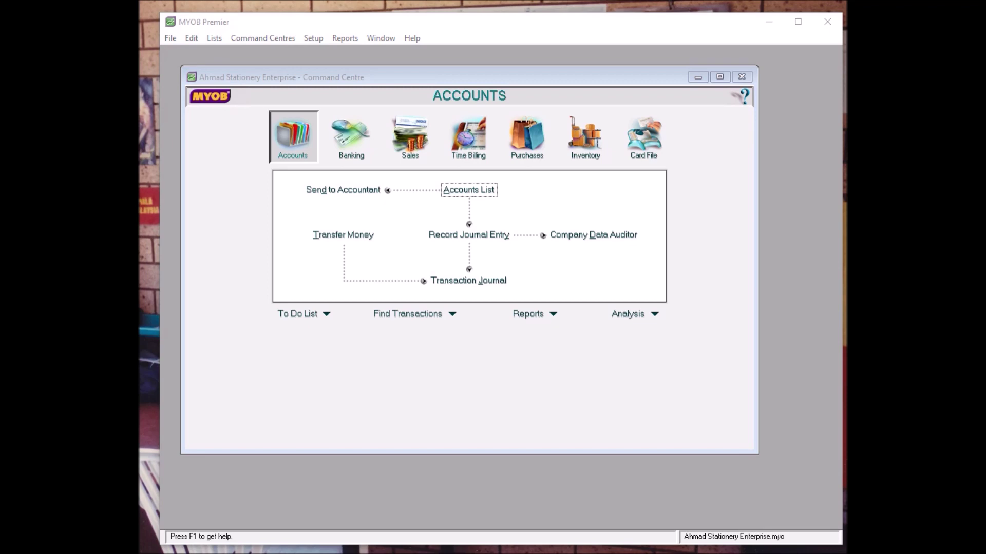
drag(370, 72, 636, 100)
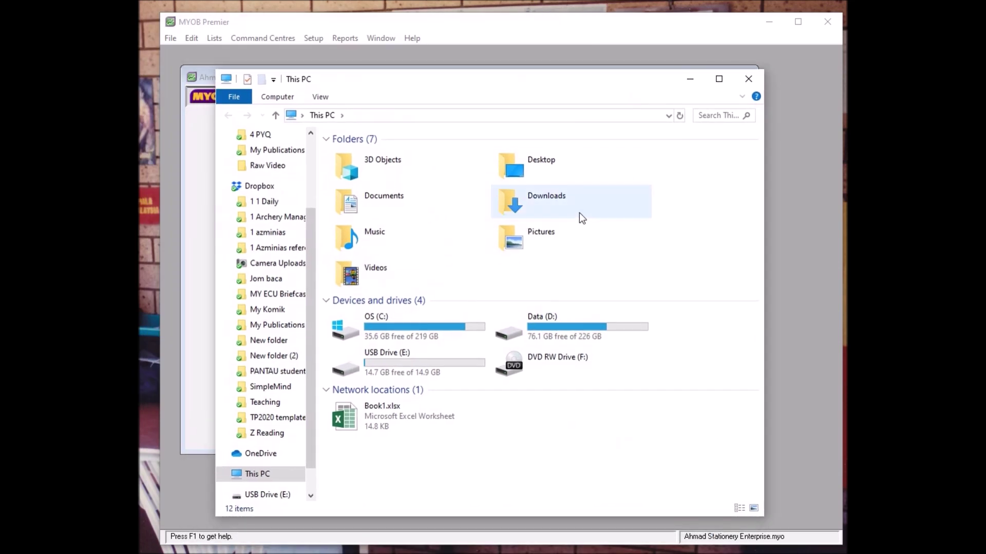
Open Accounts List Detail.pdf from USB Drive (E:) in Adobe Acrobat.
double_click(420, 362)
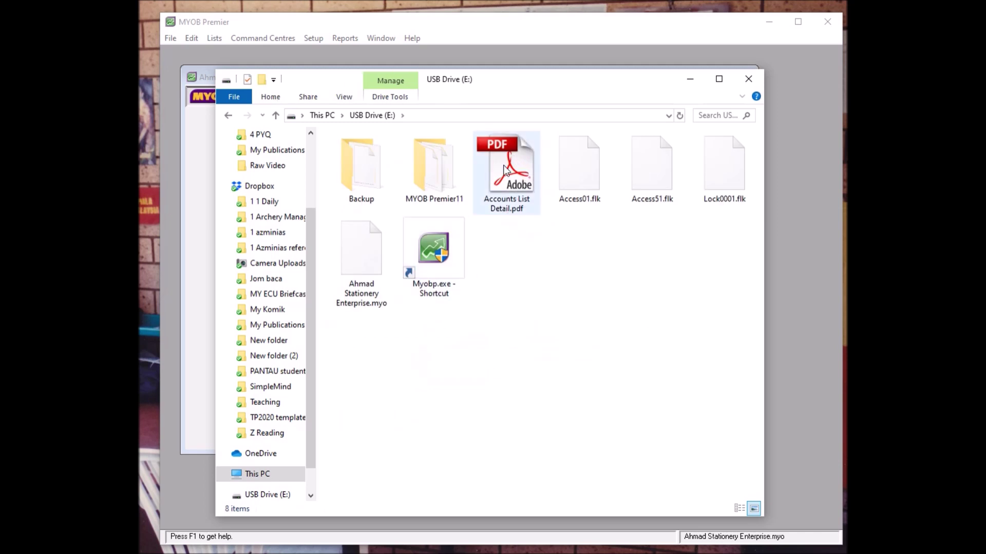
mouse_move(506, 169)
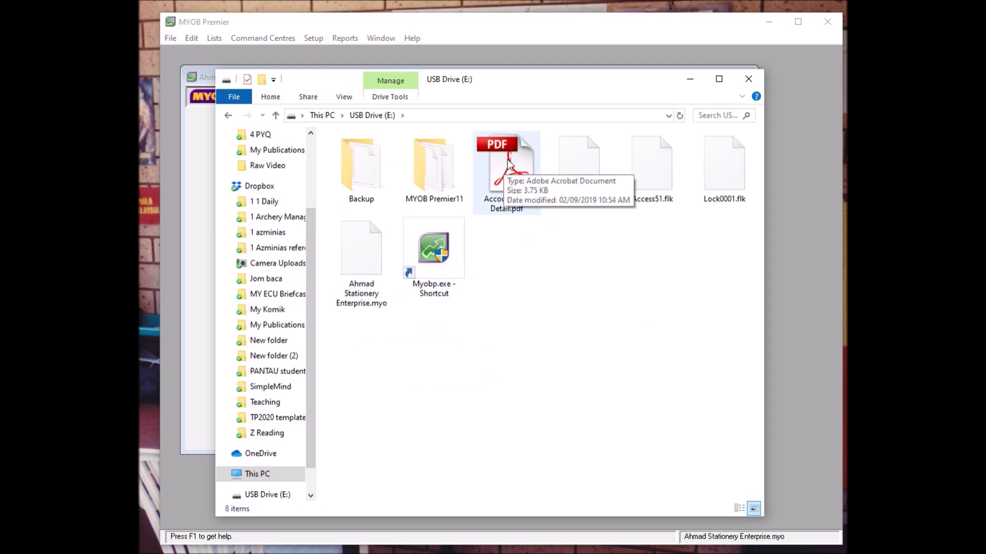
click(506, 162)
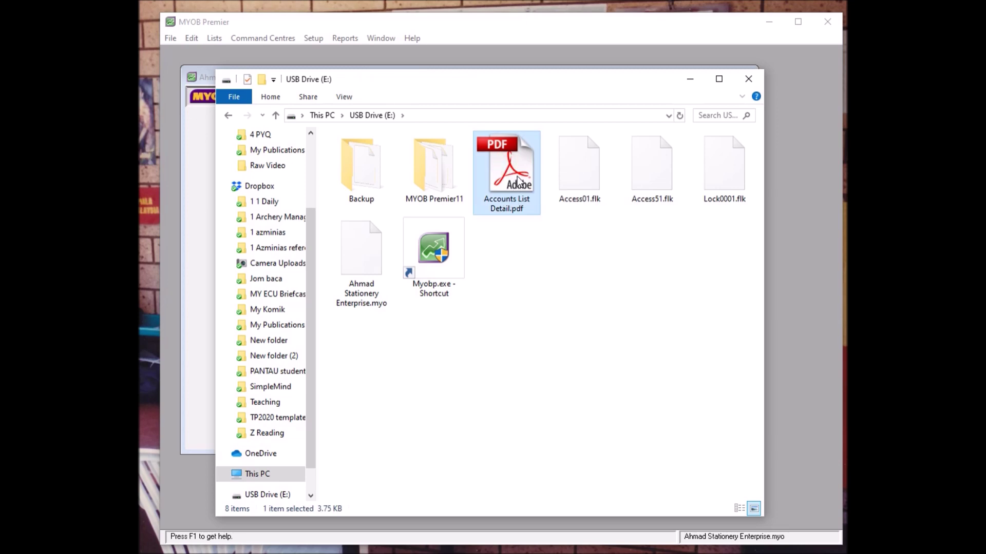
double_click(518, 180)
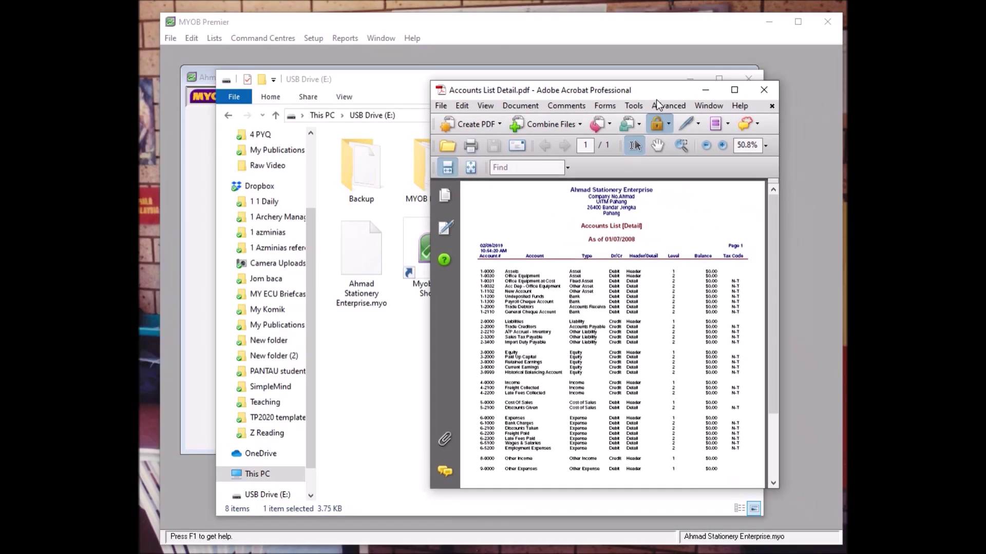
drag(656, 99, 487, 75)
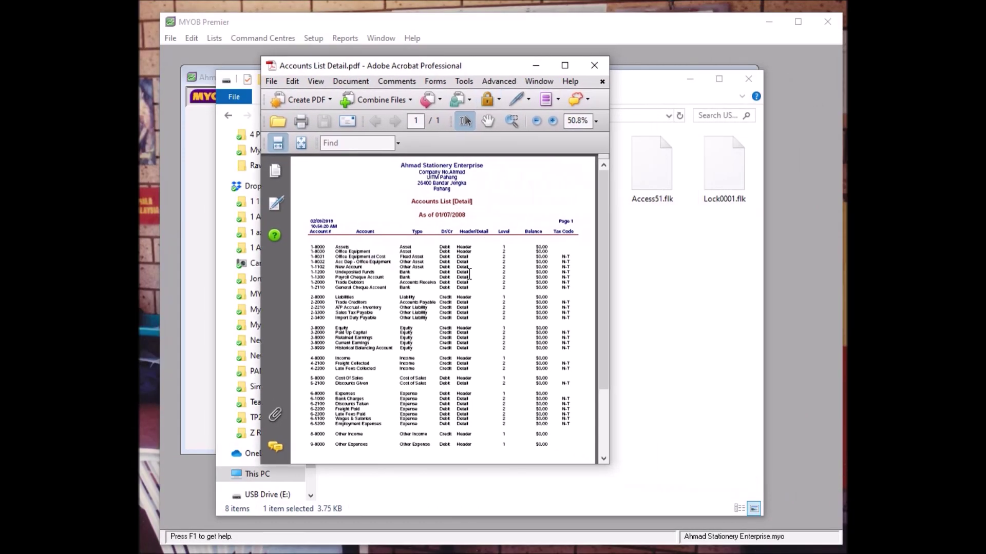
scroll(454, 237, down, 3)
scroll(454, 237, up, 3)
scroll(453, 237, down, 4)
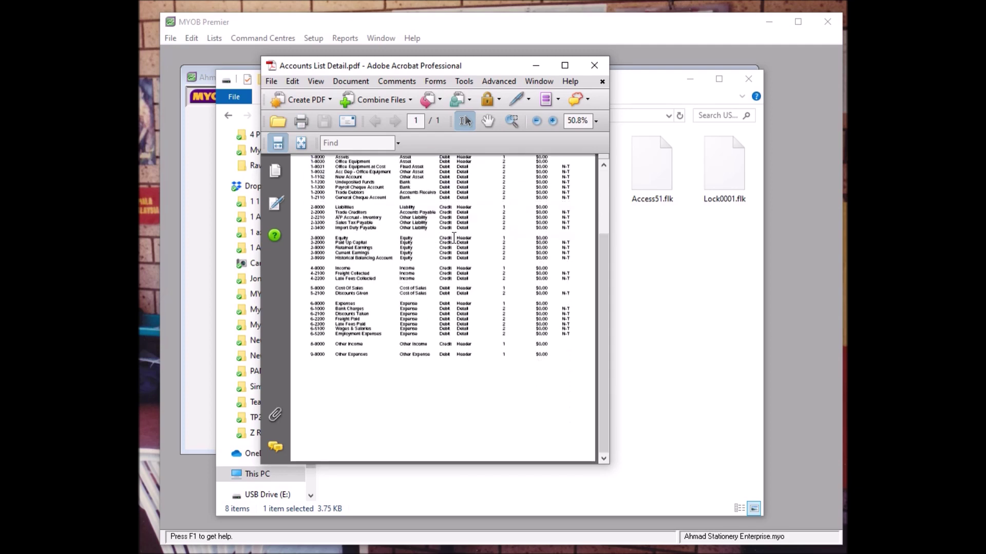
scroll(454, 237, up, 4)
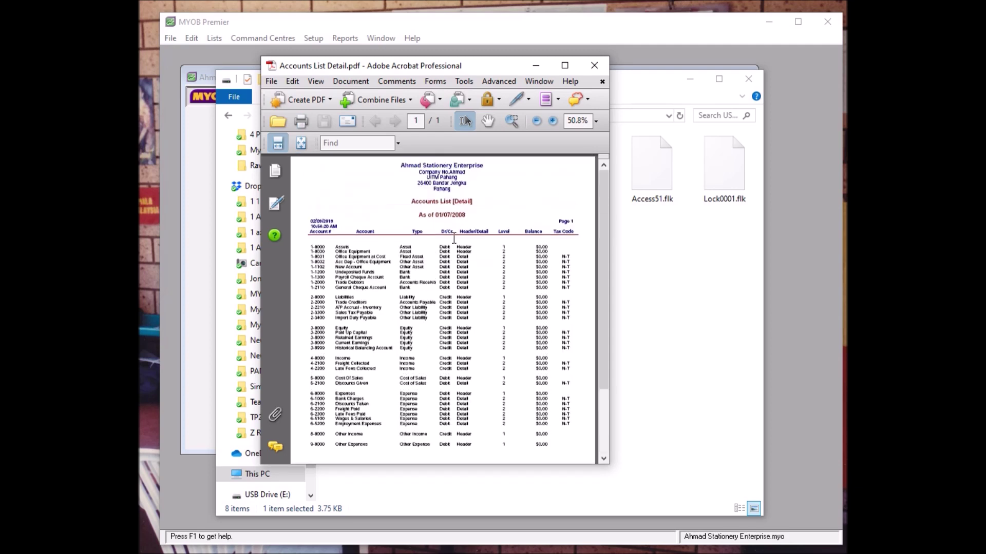